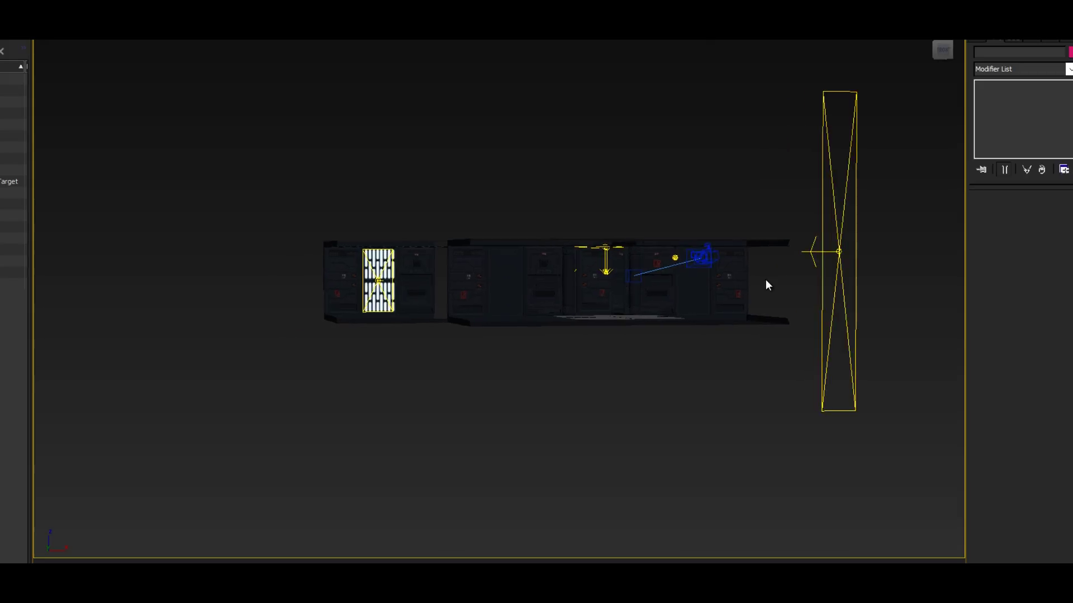
drag(766, 280, 721, 278)
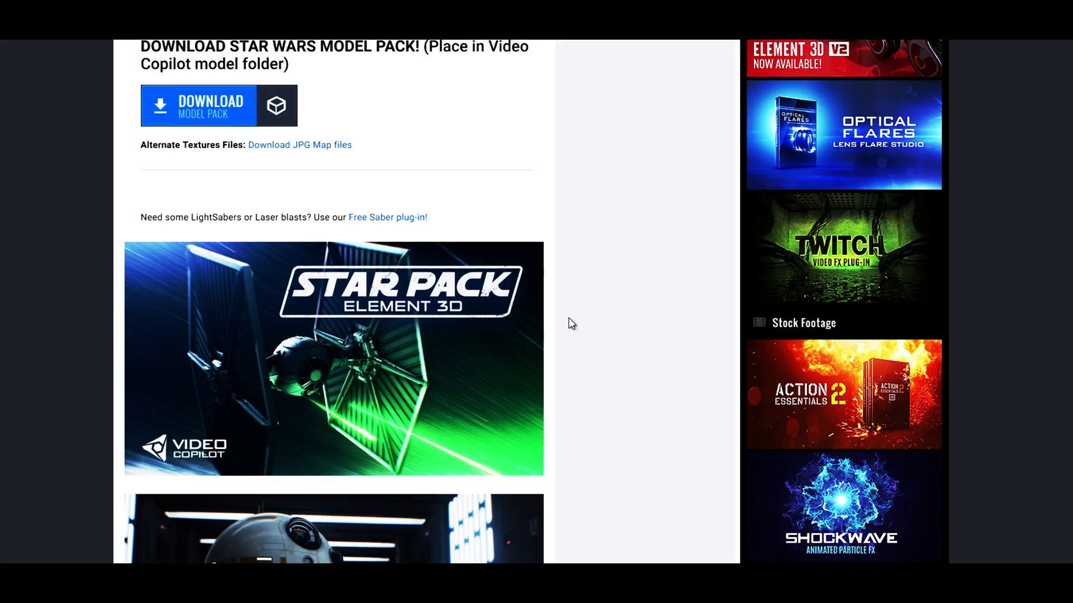
- Browse the Star Wars model pack download page, looking through the model preview images
scroll(452, 324, down, 3)
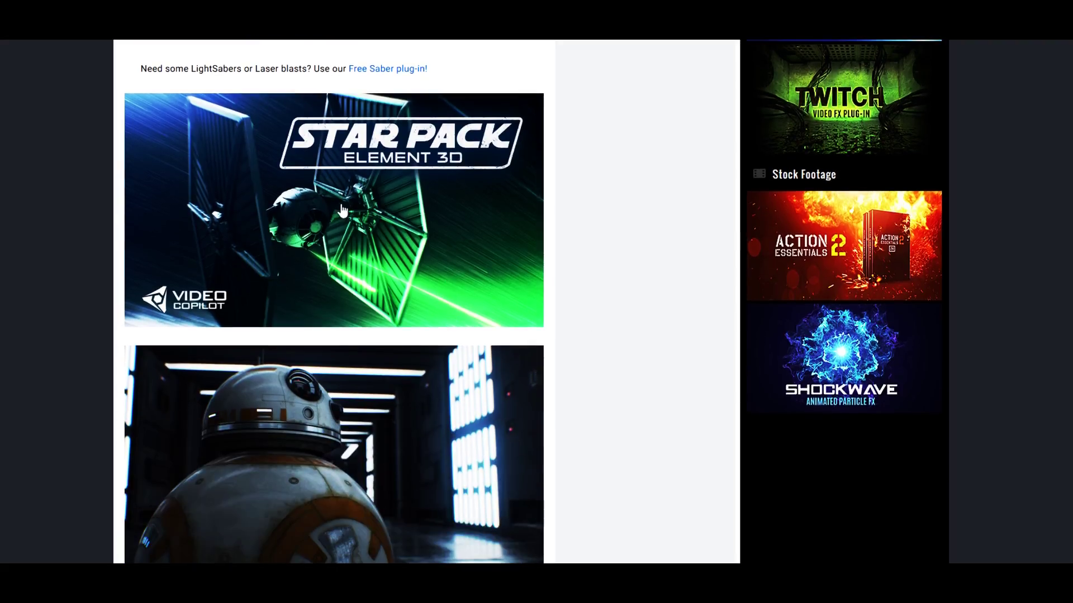
scroll(379, 184, down, 1)
scroll(589, 192, down, 3)
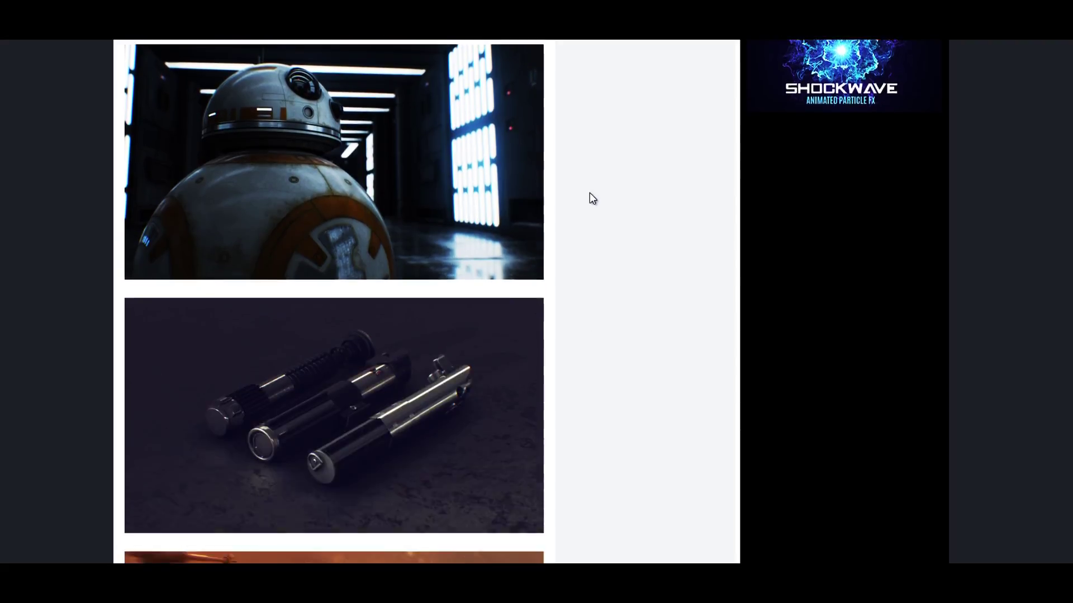
scroll(589, 192, up, 1)
scroll(662, 318, down, 4)
scroll(659, 314, down, 10)
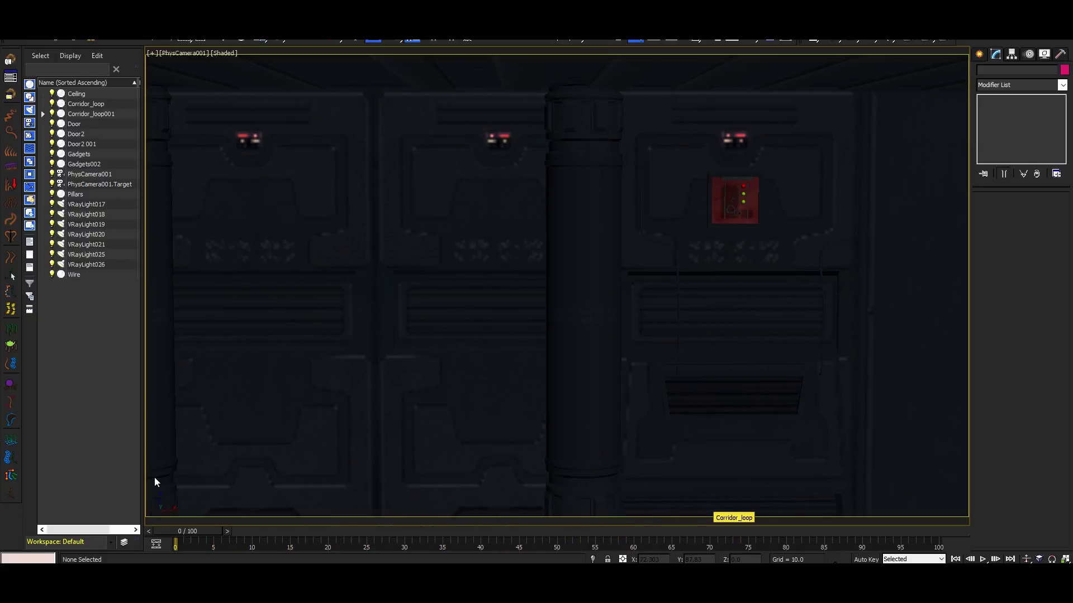
- Select PhysCamera001 in the corridor scene, switch to a perspective view and examine its film sensor preset and focal length
click(93, 174)
key(p)
scroll(804, 302, up, 3)
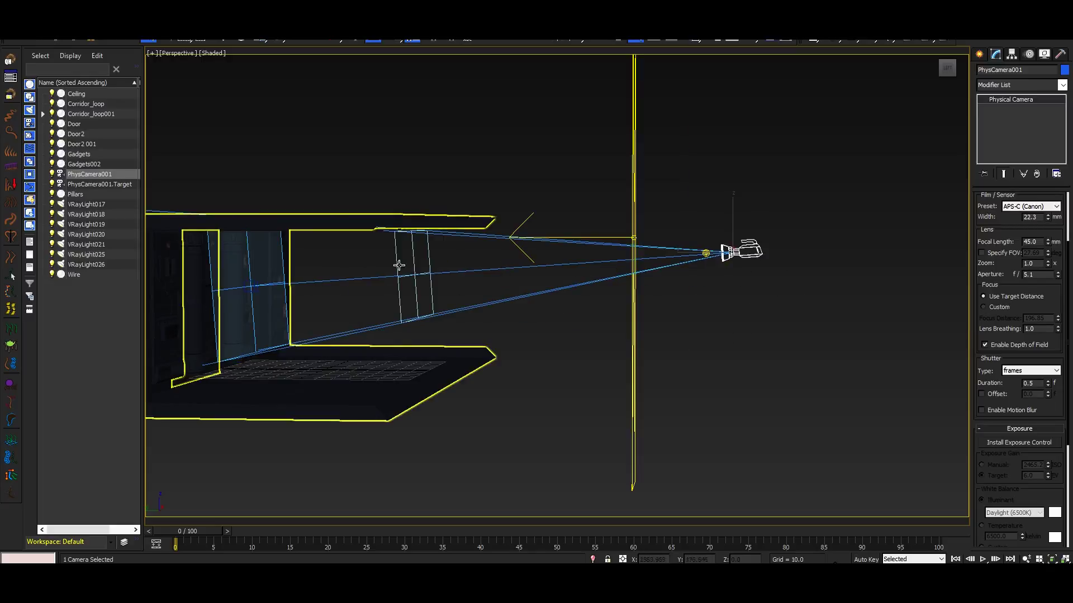
drag(465, 283, 590, 284)
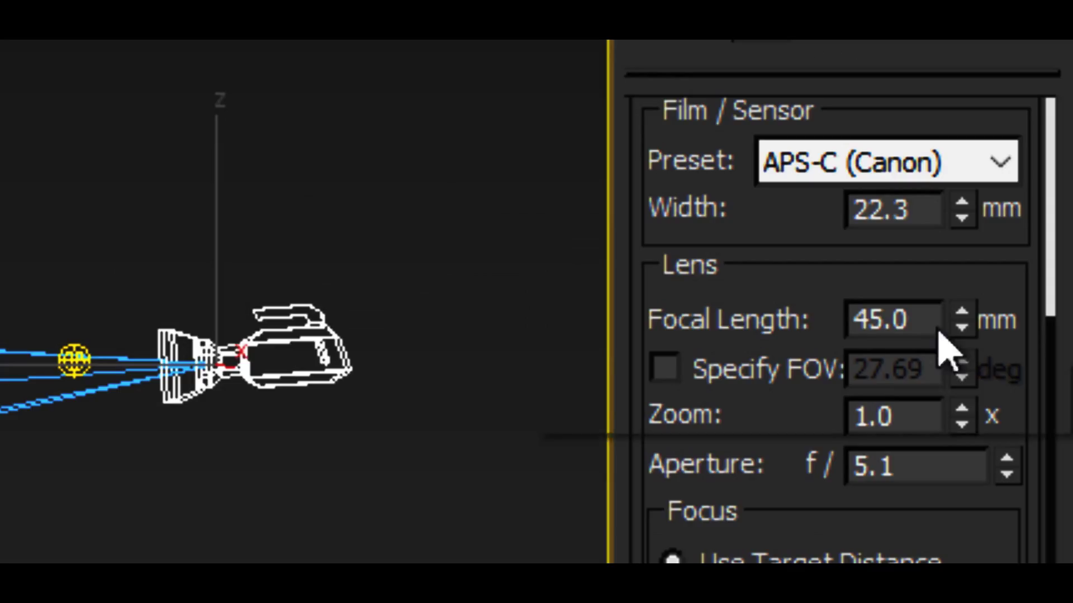
double_click(938, 331)
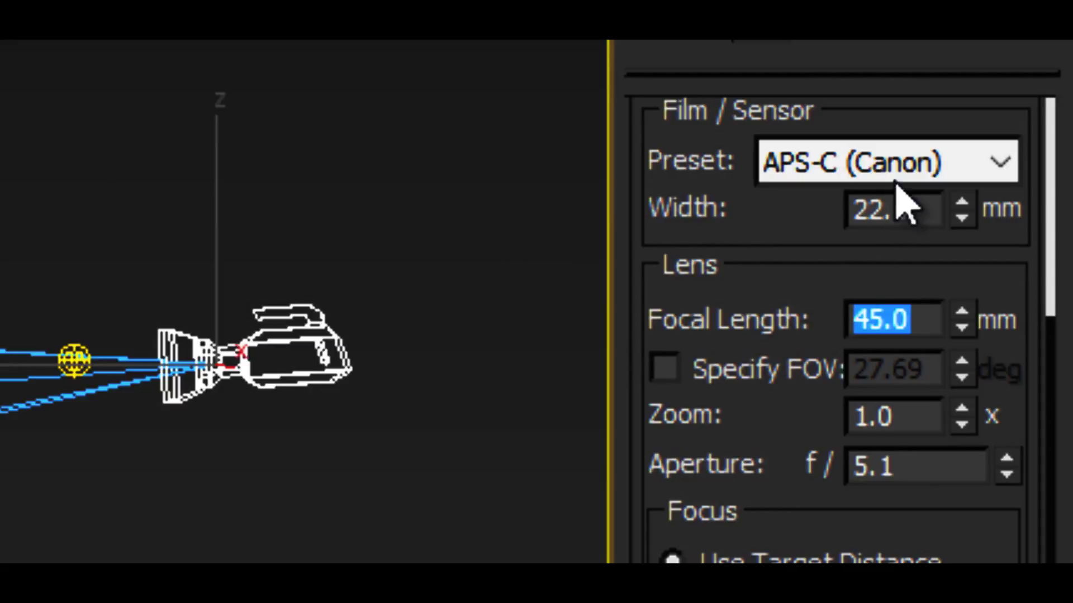
drag(733, 182, 723, 235)
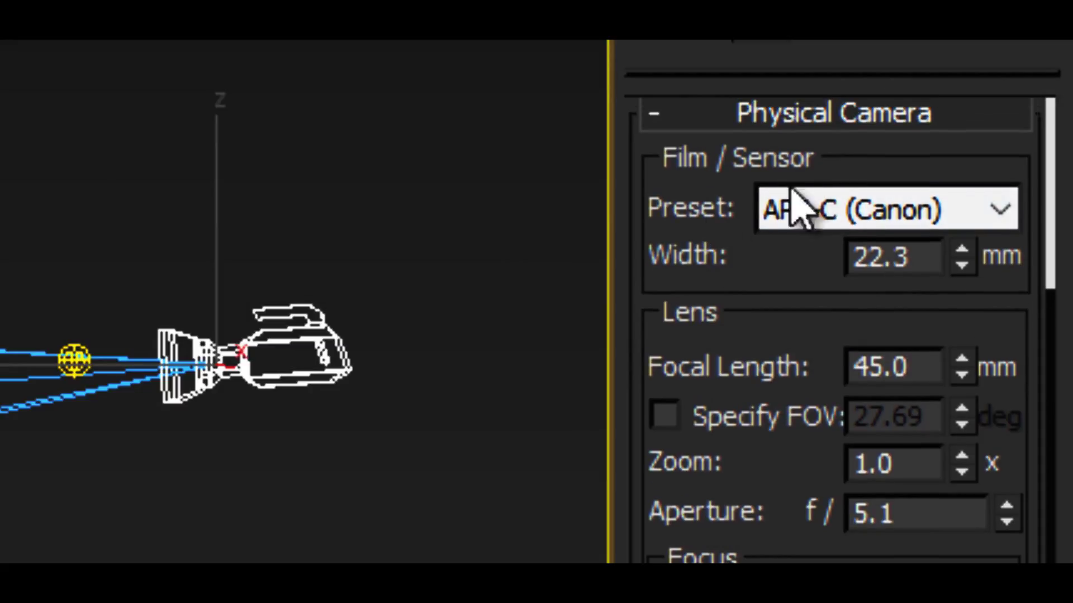
drag(767, 357, 773, 257)
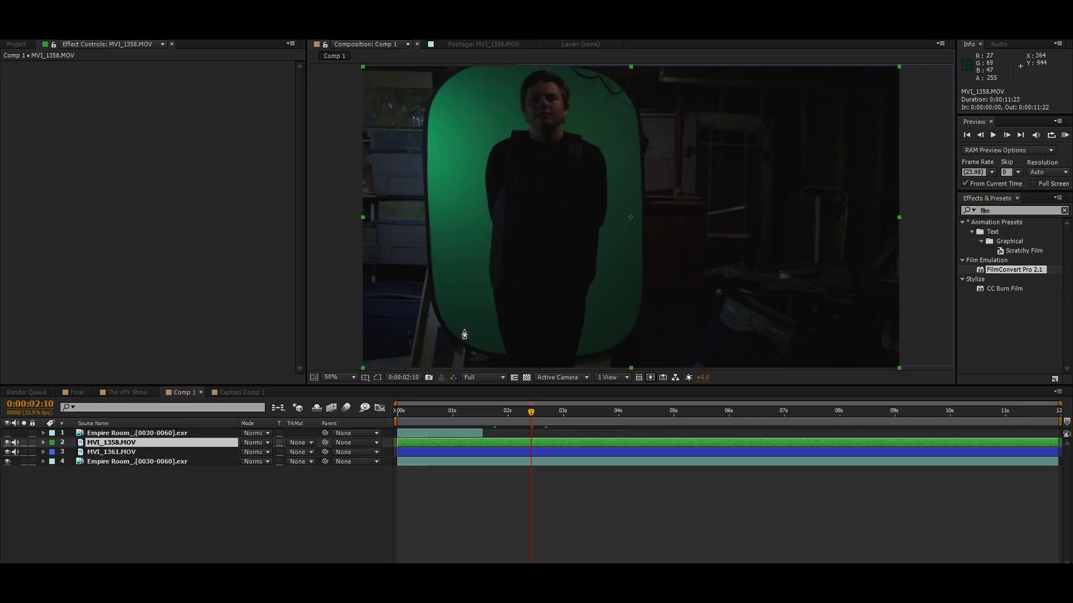
- Find the Red Giant denoiser effect for the MVI_1358.MOV layer and check the subject's face up close
double_click(984, 210)
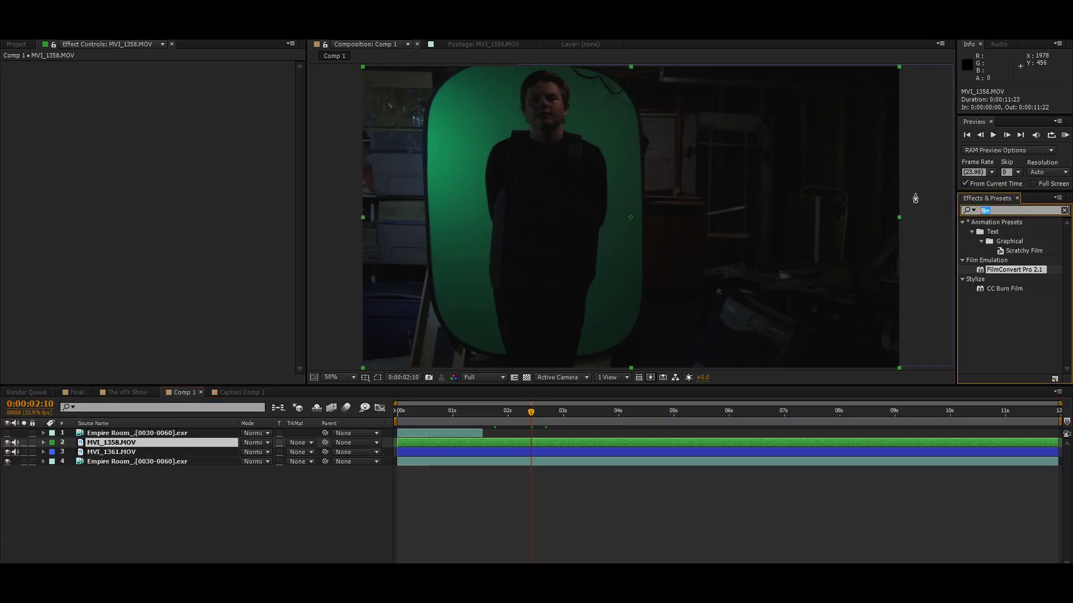
key(BackSpace)
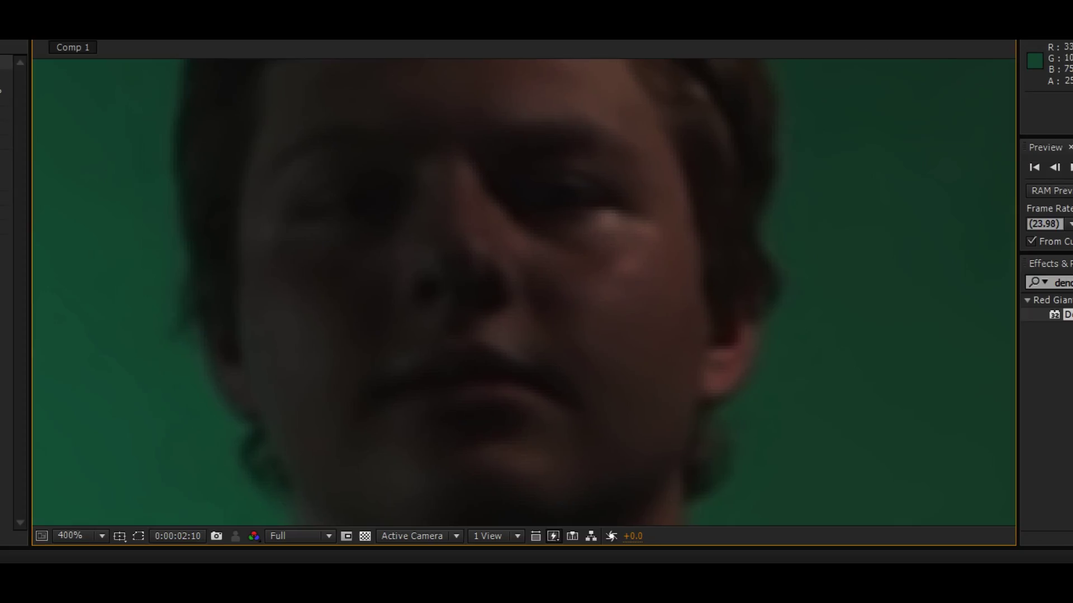
scroll(302, 227, up, 1)
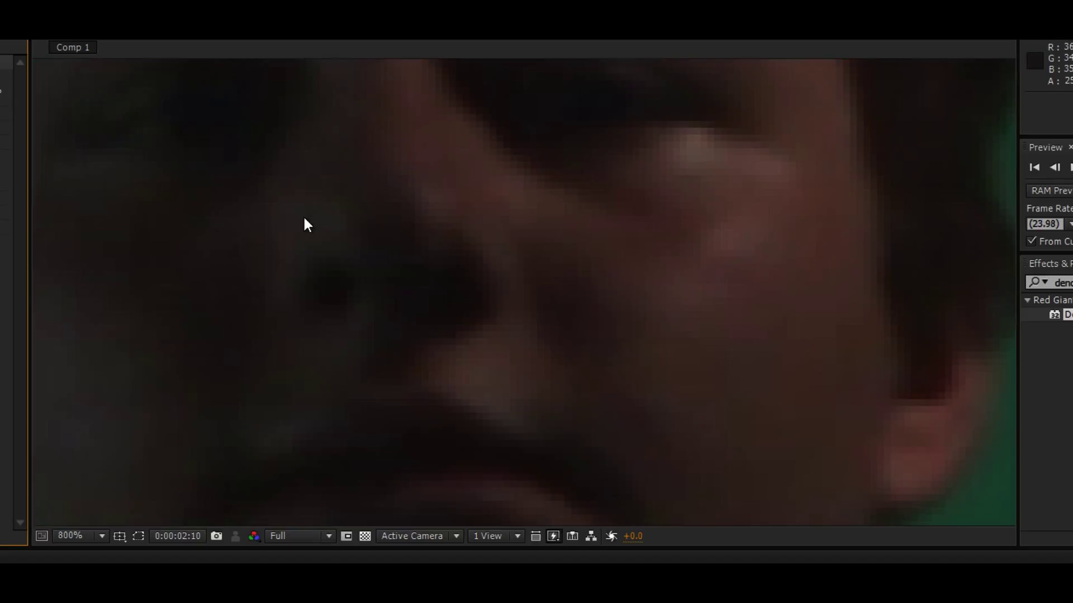
drag(304, 222, 537, 204)
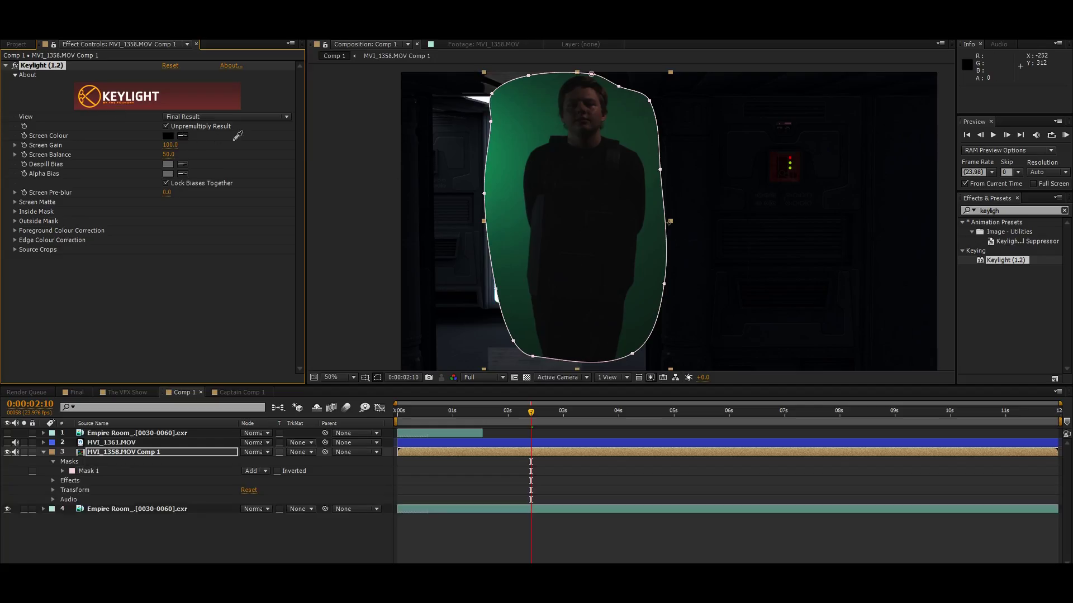
- Sample the green backdrop as Keylight's screen colour on MVI_1358.MOV Comp 1 and set the view to Screen Matte
click(508, 140)
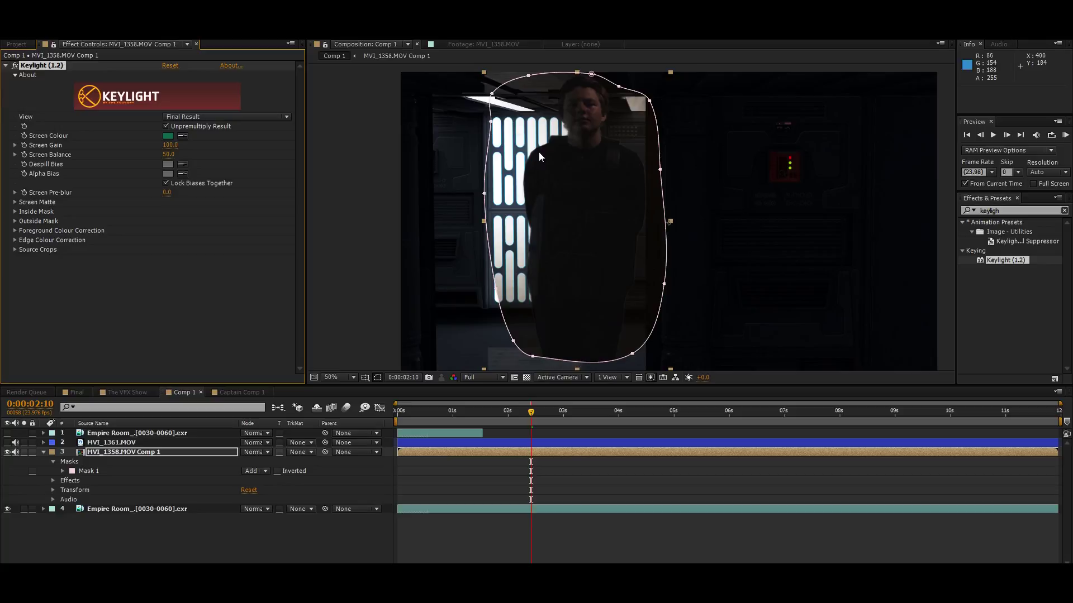
click(205, 117)
click(212, 178)
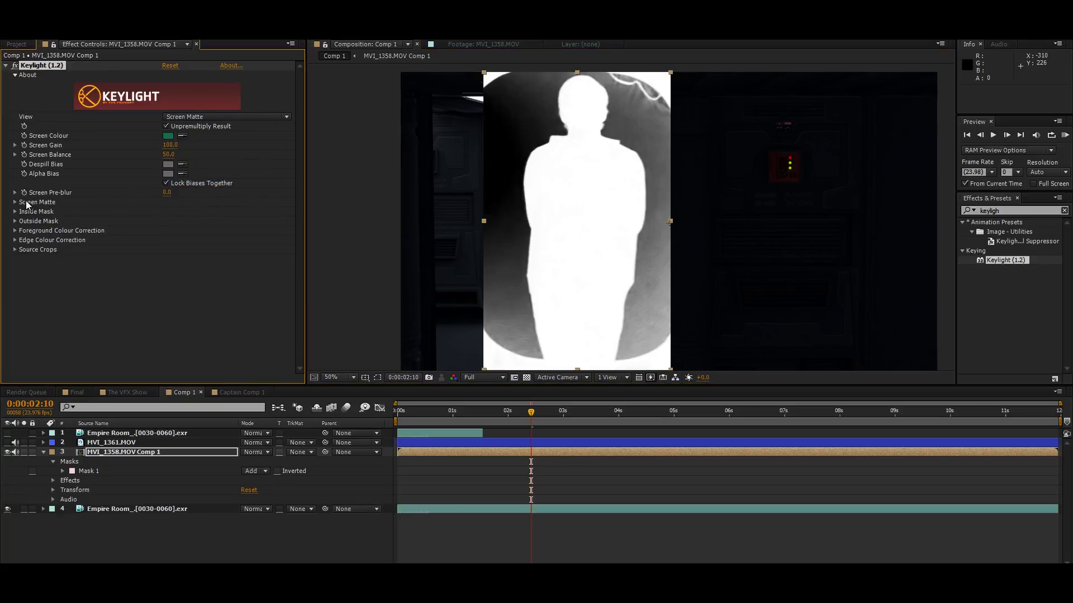
- Set Keylight's Screen Pre-blur to 1.0 and change the screen colour to a darker, less saturated green
click(213, 311)
click(167, 137)
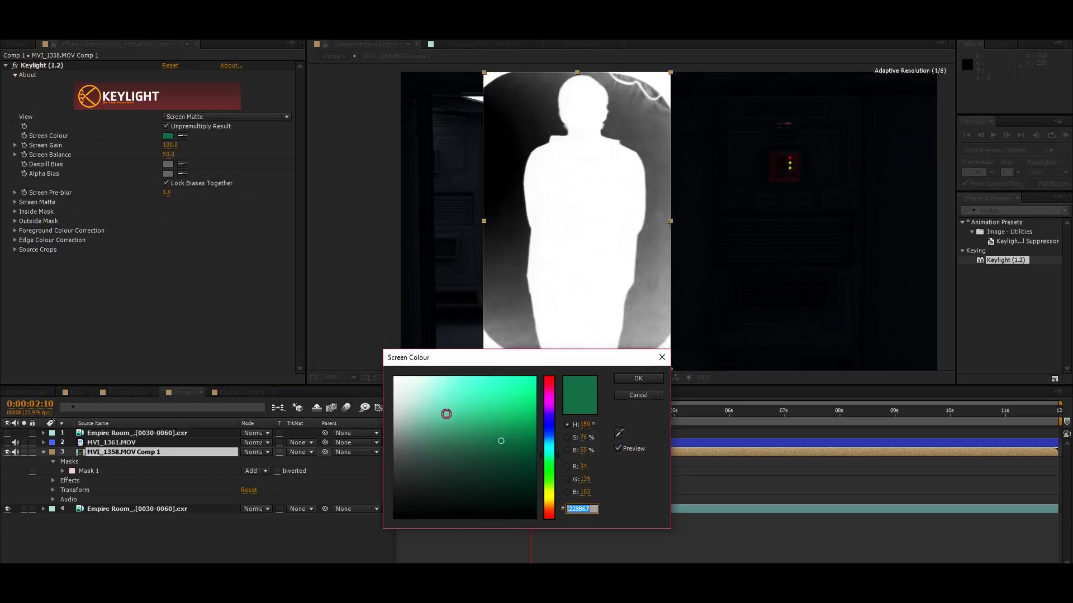
drag(501, 440, 448, 467)
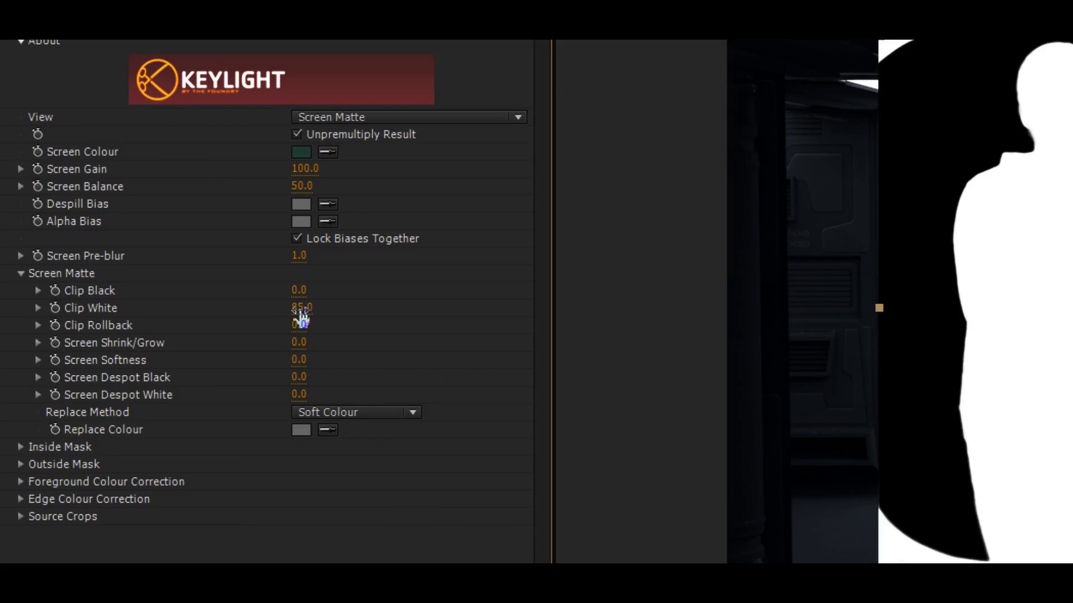
- Set the screen matte's Clip Black to 18 and Clip White to 80, and return the Keylight view to Final Result
drag(293, 307, 277, 300)
mouse_move(326, 290)
mouse_down()
mouse_move(342, 288)
mouse_move(312, 292)
mouse_move(330, 291)
mouse_up()
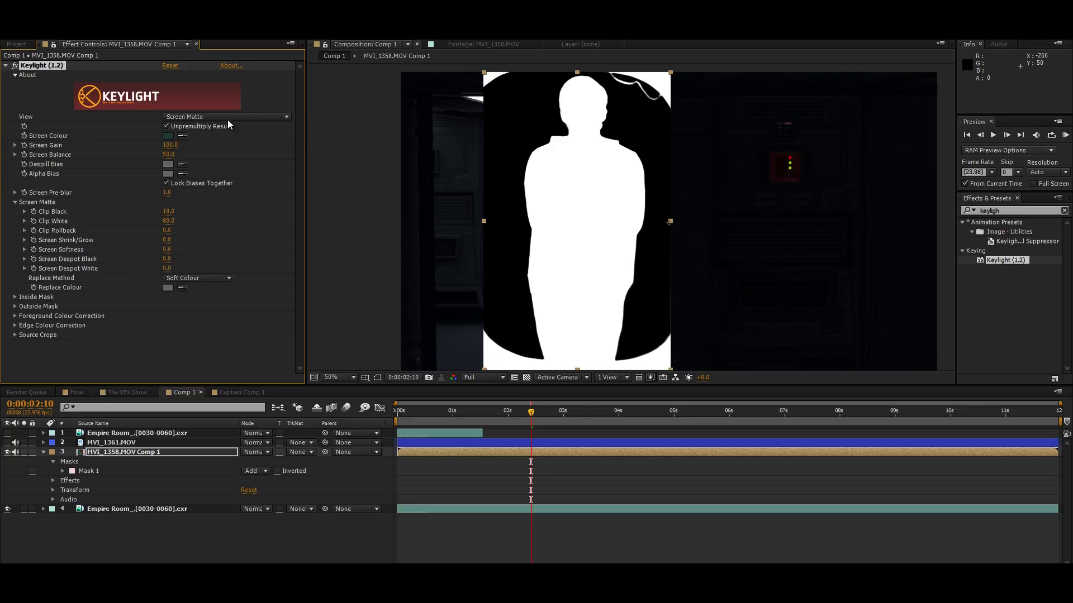
click(229, 117)
click(232, 252)
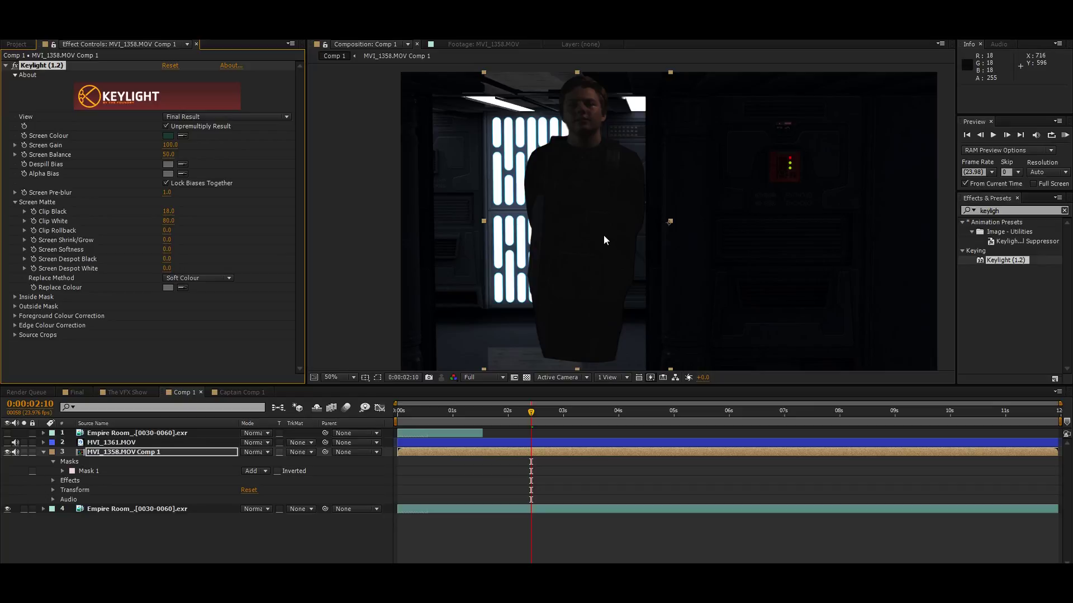
- Set Keylight's Replace Method to Source for the keyed man
scroll(605, 238, up, 1)
scroll(604, 237, down, 1)
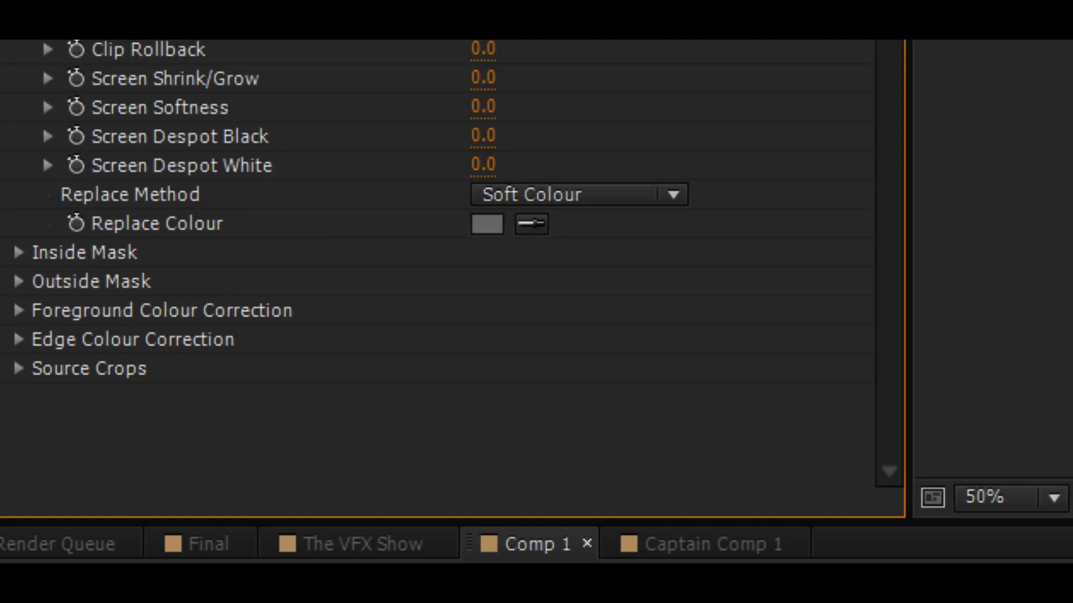
click(611, 197)
click(628, 279)
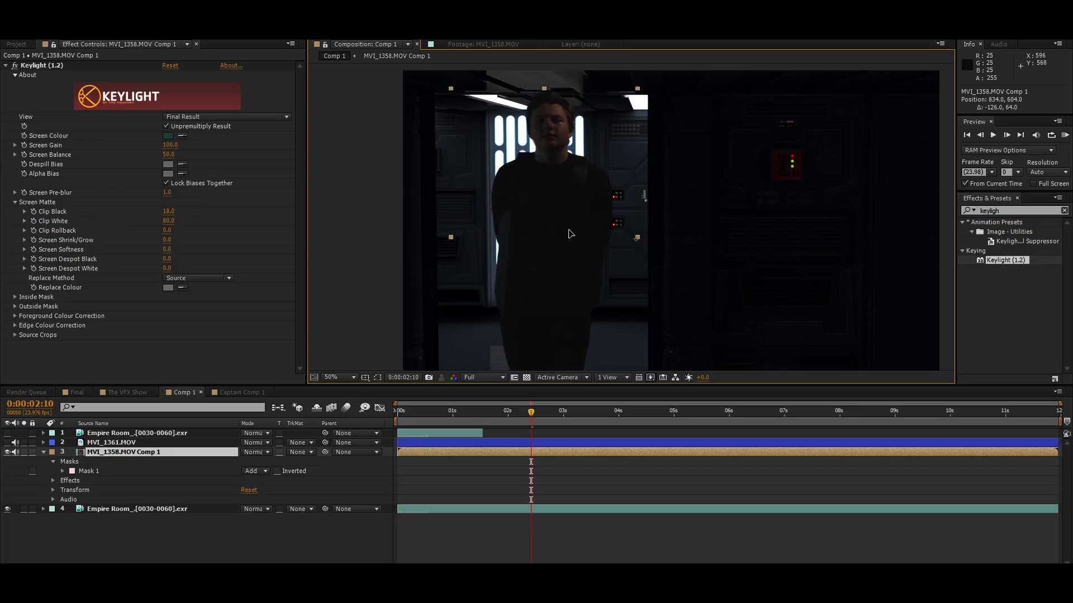
- Move the keyed man into place in the lit doorway and scale the layer down slightly
drag(569, 229, 568, 229)
scroll(632, 313, down, 2)
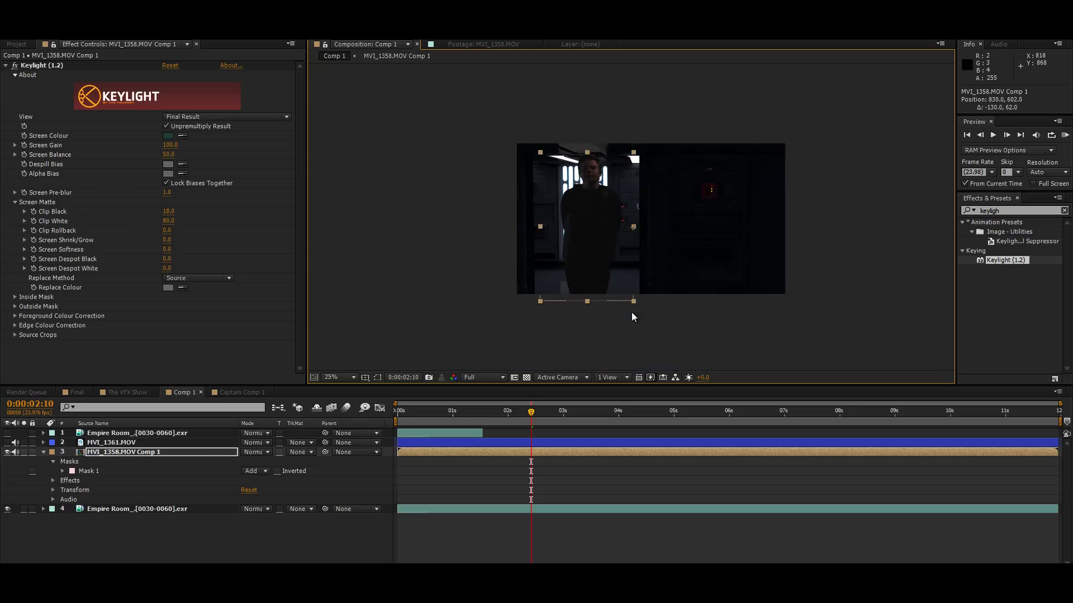
drag(635, 301, 622, 298)
drag(598, 249, 593, 255)
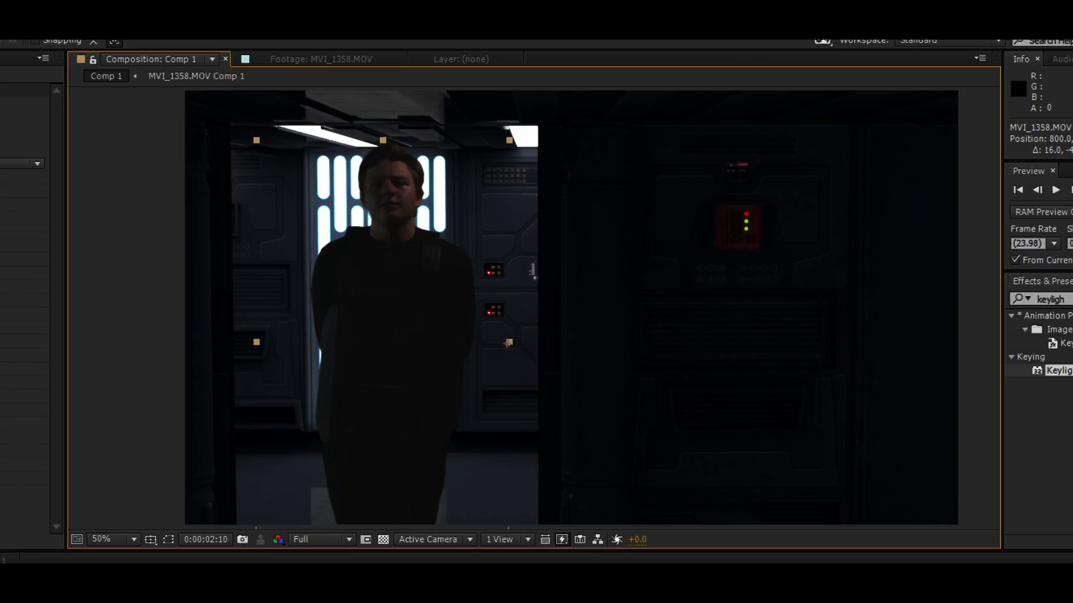
- Open the Empire Room People position reference render and compare its figure placement with the man in Comp 1
key(ctrl+0)
double_click(24, 246)
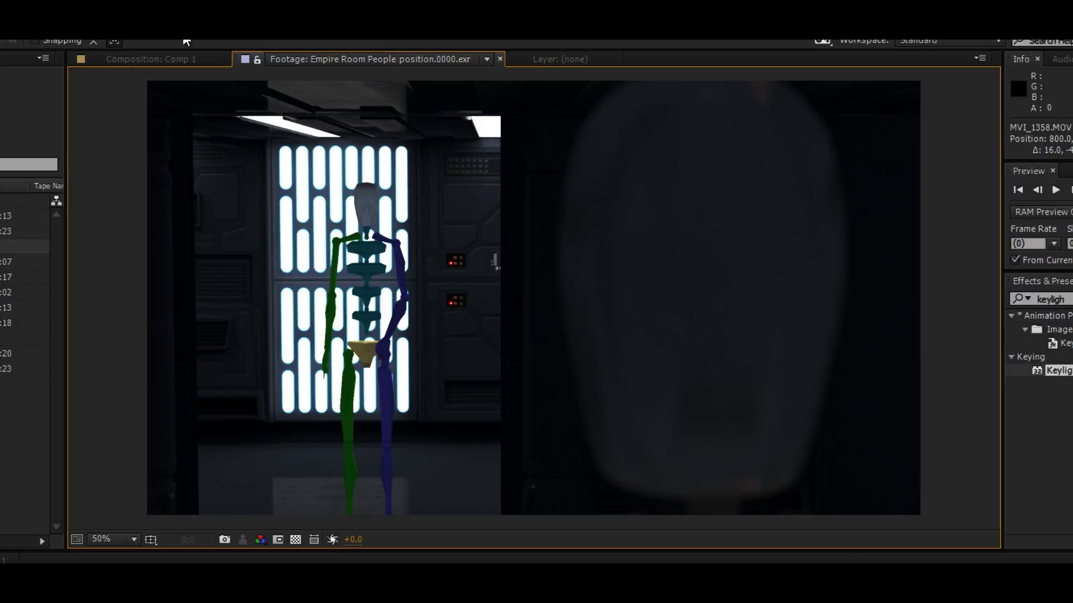
click(162, 59)
click(288, 56)
click(188, 57)
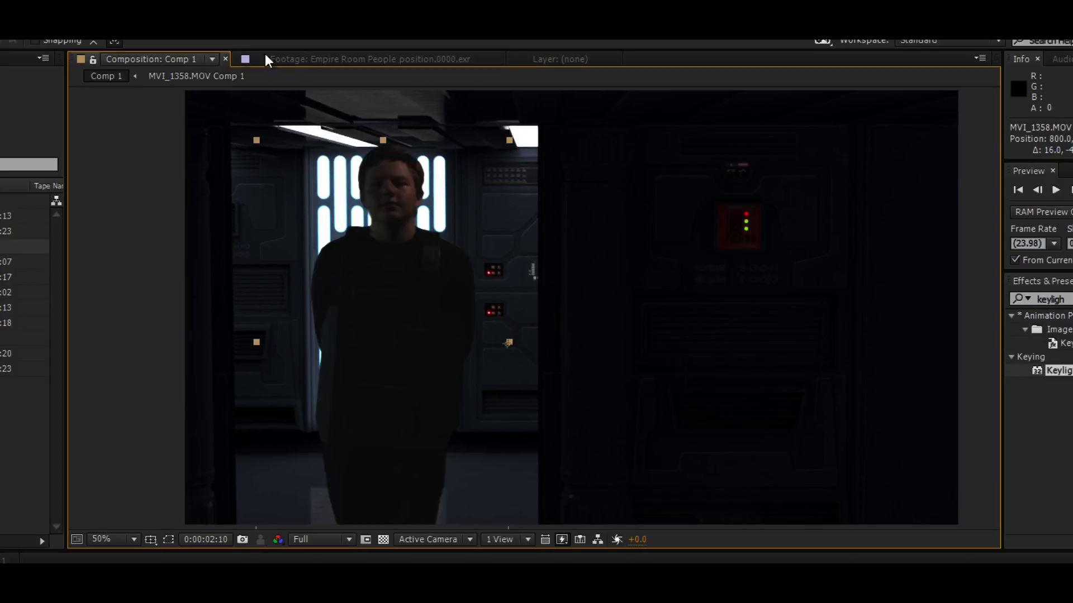
click(329, 53)
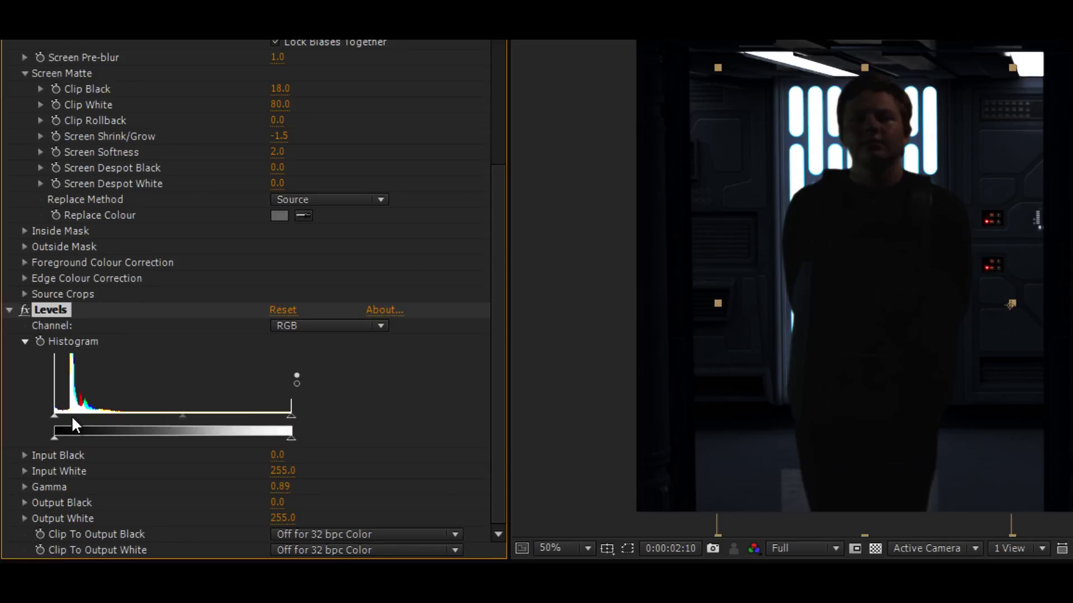
- Set the RGB Input Black to 10 and Gamma to 1.02 in the Levels effect on the keyed man
drag(54, 415, 72, 417)
drag(189, 415, 176, 417)
- Isolate the red channel in the viewer and in Levels, and match the man's red Gamma to the background
click(753, 549)
click(349, 326)
click(318, 365)
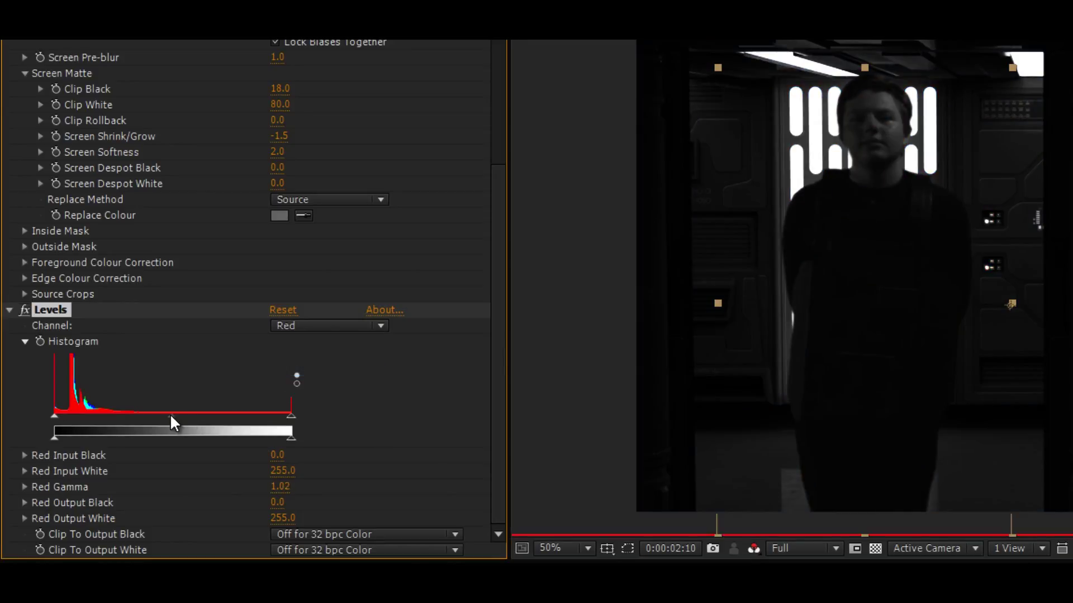
- Isolate the green channel in the viewer and Levels, and lower the man's green Gamma slightly
click(753, 549)
click(768, 592)
click(330, 326)
click(302, 386)
drag(173, 416, 178, 416)
- Isolate the blue channel in the viewer and Levels, and lower the man's blue Input White
key(alt+3)
click(330, 326)
click(343, 407)
mouse_move(291, 416)
mouse_down()
mouse_move(260, 425)
mouse_move(292, 426)
mouse_move(280, 424)
mouse_up()
- Return the viewer and Levels to RGB, lower the overall Gamma slightly and select the Red channel in Levels
key(alt+3)
click(330, 326)
click(302, 347)
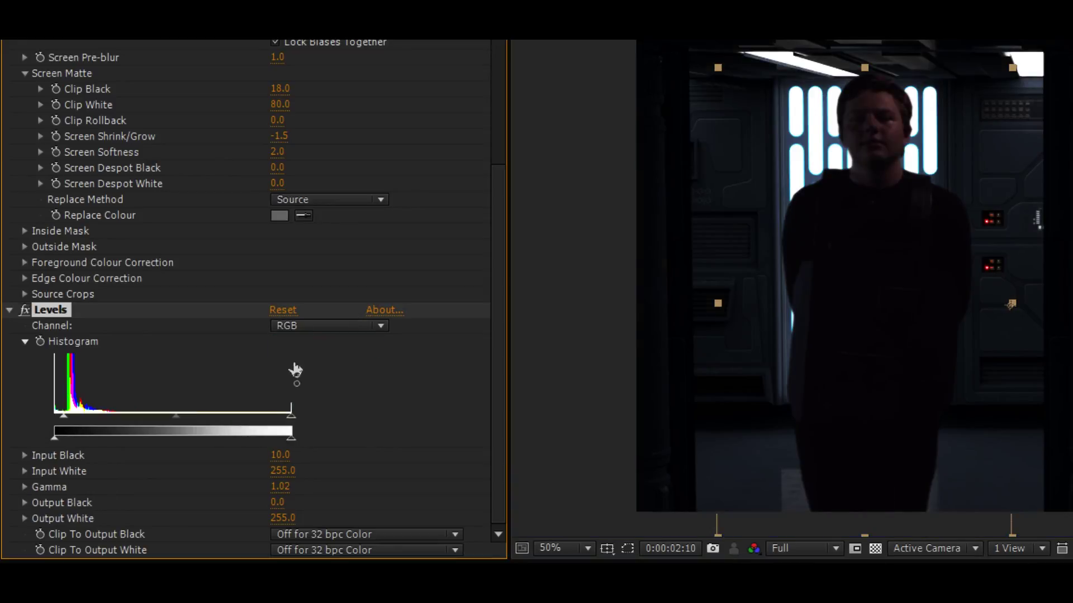
drag(177, 415, 181, 416)
click(282, 326)
click(294, 367)
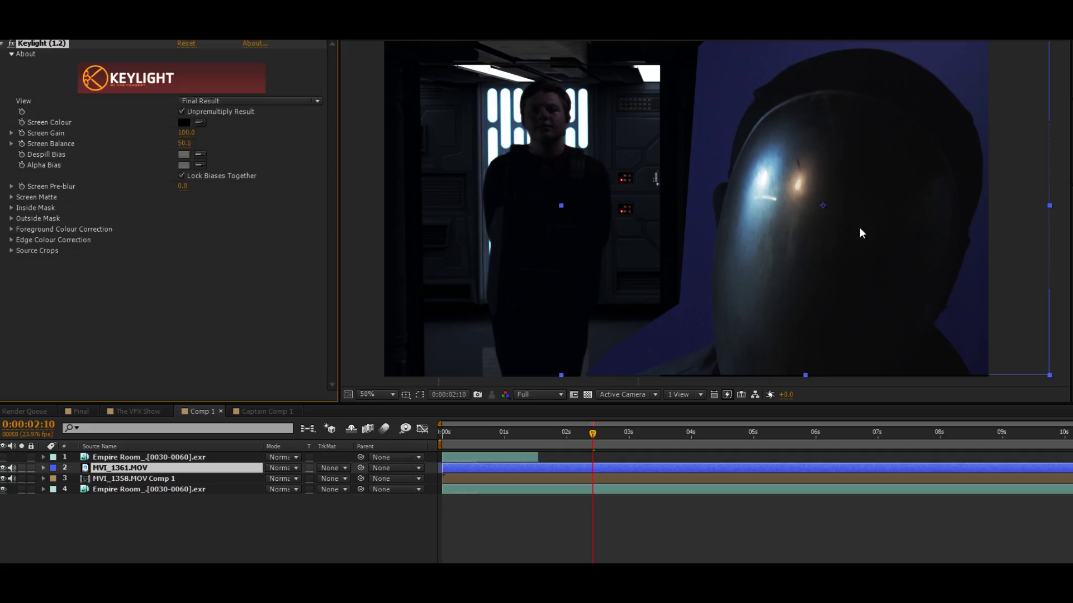
- Set Keylight's Clip Black to 13 and Replace Method to Source on the MVI_1361.MOV layer
drag(185, 208, 192, 207)
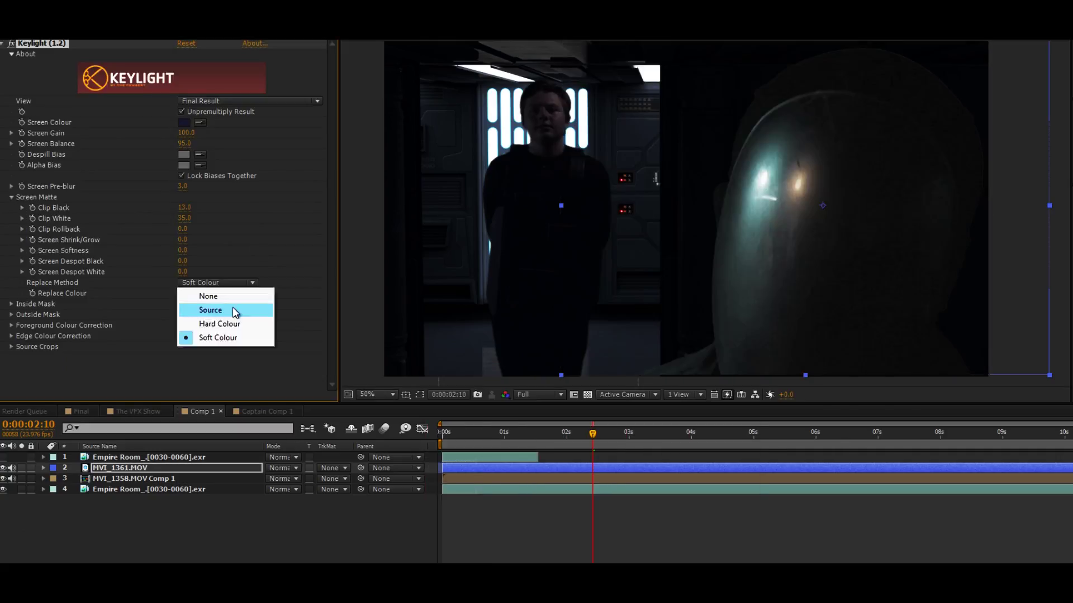
click(229, 310)
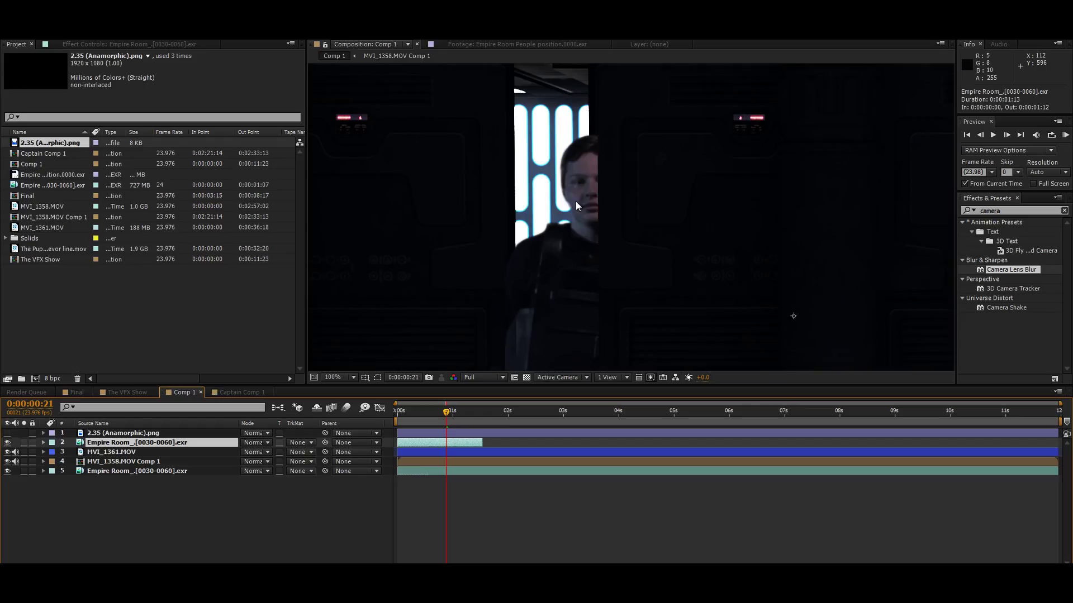
- Move the side edge of the foreground Empire Room layer's door mask to line up with the lit wall opening
scroll(627, 172, up, 2)
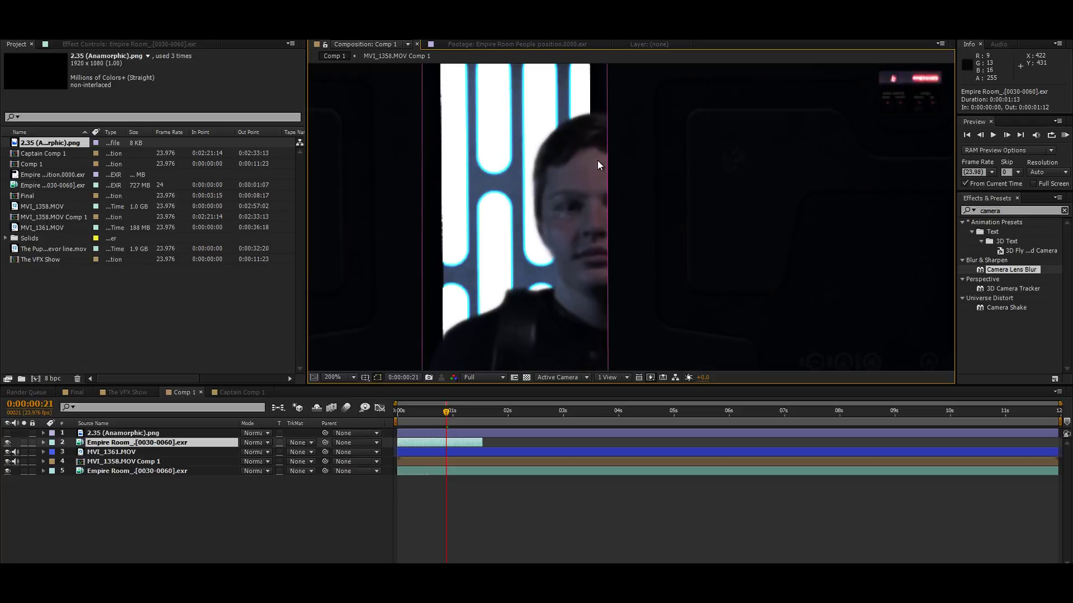
drag(617, 130, 590, 125)
scroll(620, 220, down, 1)
scroll(598, 208, up, 1)
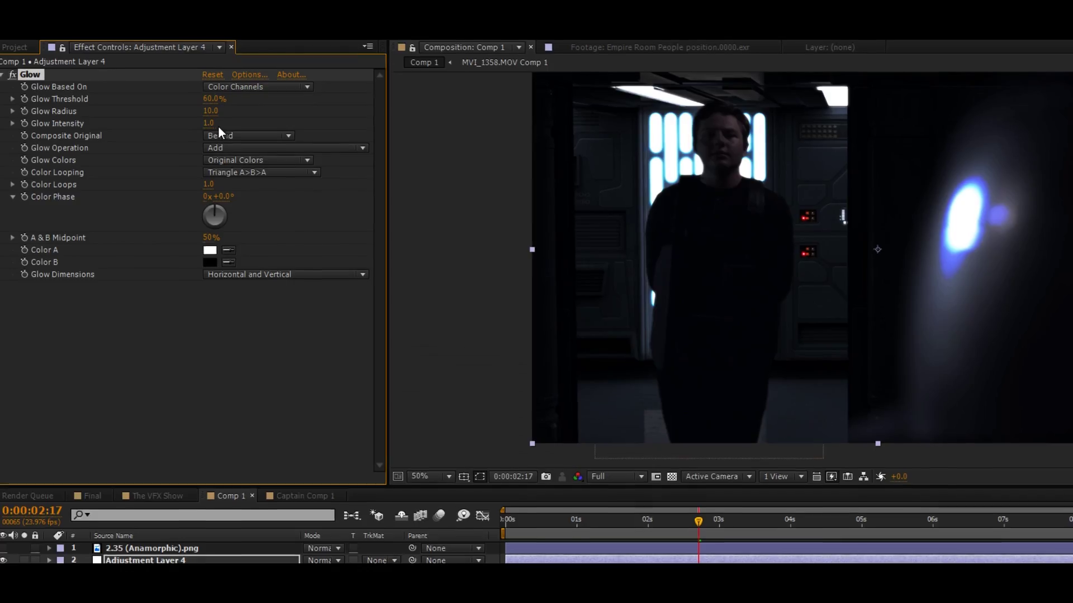
- Set the Glow Threshold to 88.2% and Glow Radius to 130 on Adjustment Layer 4, and raise its intensity
drag(276, 97, 299, 96)
drag(207, 120, 226, 112)
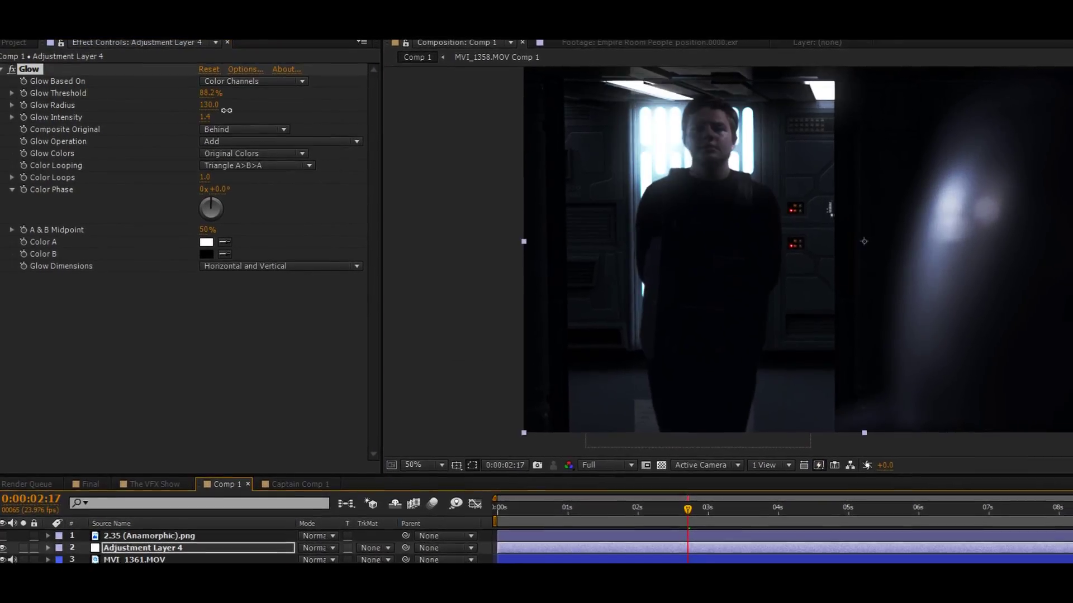
- Set Glow Colors to A & B Colors and make Color A a saturated blue with hue 227°, saturation 89% and brightness 100%
click(256, 156)
click(252, 185)
click(208, 246)
click(682, 519)
drag(614, 474, 661, 417)
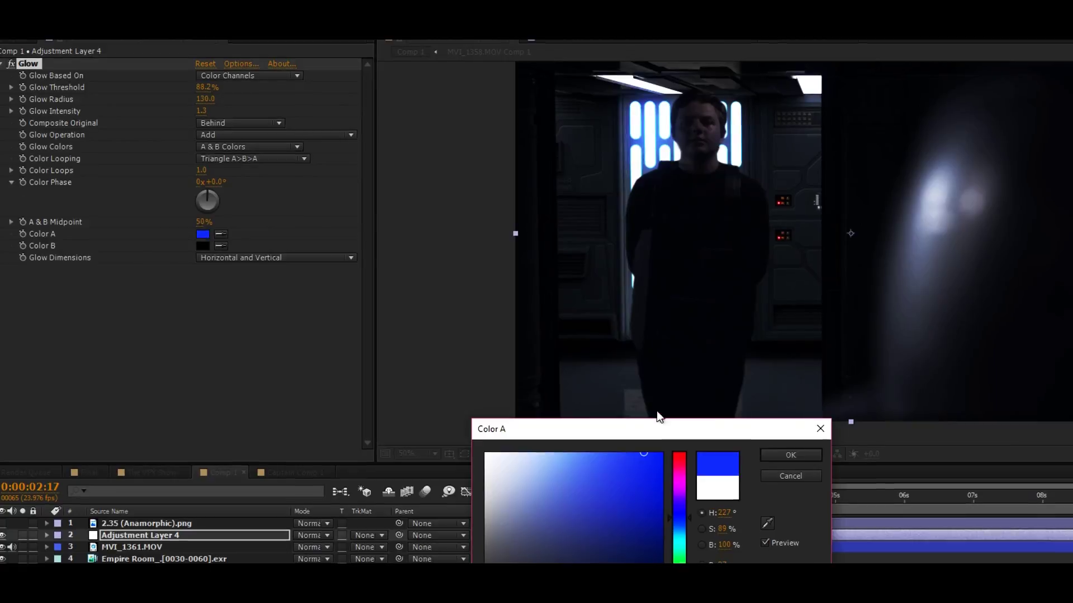
click(797, 461)
- Change the Glow effect's Color B from black to a medium blue
click(205, 250)
drag(498, 469, 465, 422)
click(683, 512)
click(646, 466)
drag(637, 454, 617, 425)
click(674, 518)
click(784, 450)
- Refine the blue of the glow's Color A and set the Glow Intensity to 1.8
click(200, 229)
click(771, 438)
drag(196, 102, 222, 93)
click(310, 560)
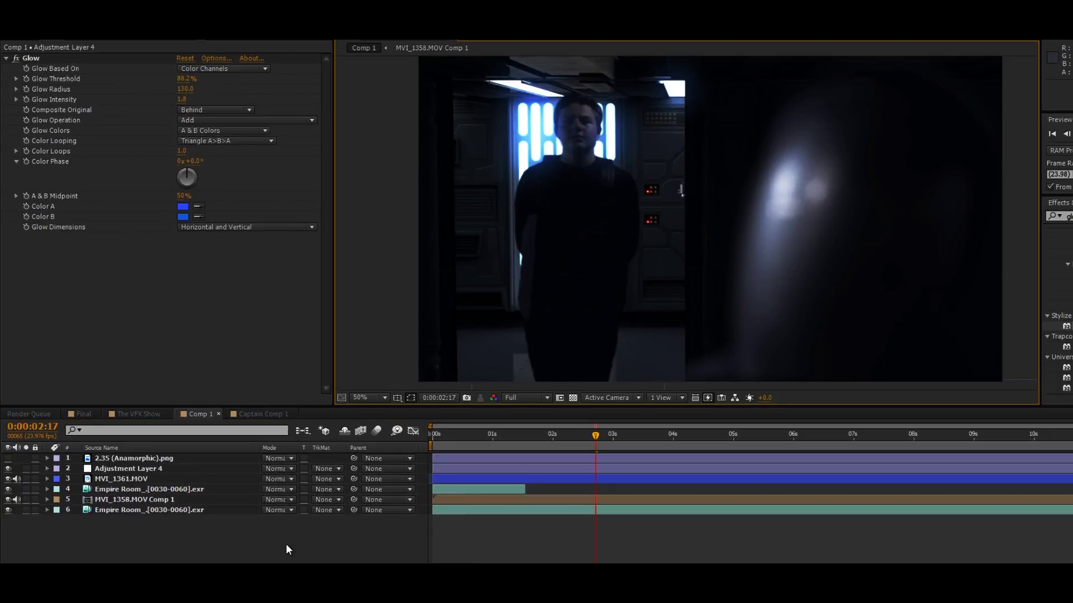
- Show the 2.35 (Anamorphic).png layer and add a new adjustment layer with FilmConvert Pro directly beneath it
click(2, 492)
key(ctrl+alt+y)
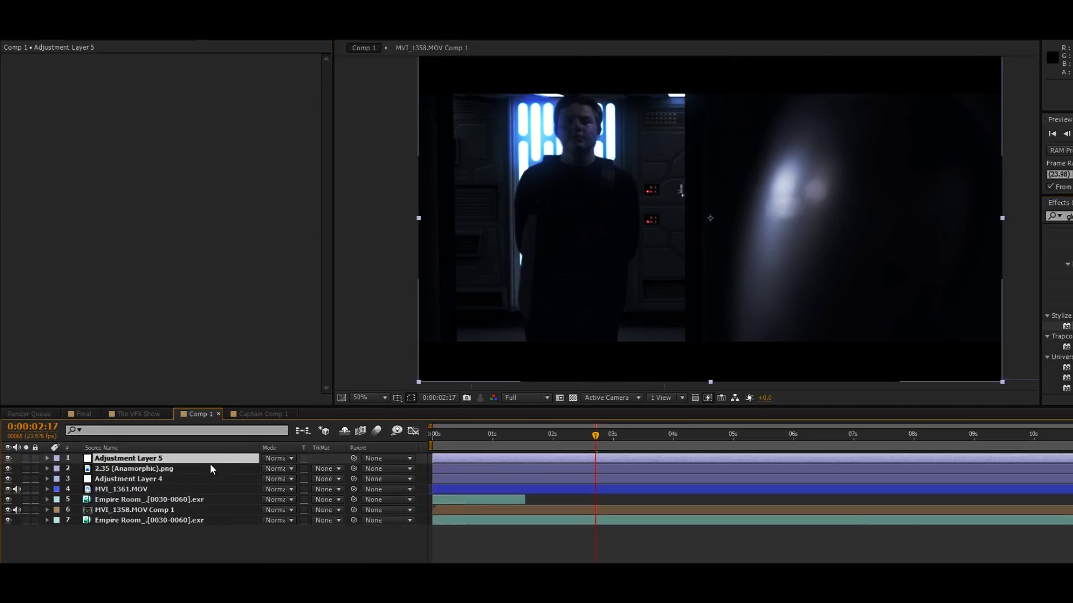
click(1047, 215)
text(film)
drag(1066, 280, 224, 468)
- Set FilmConvert's film stock to KD 5213 Vis3 and its Grain to 19%
click(16, 120)
click(16, 202)
click(208, 213)
click(26, 244)
drag(218, 278, 222, 300)
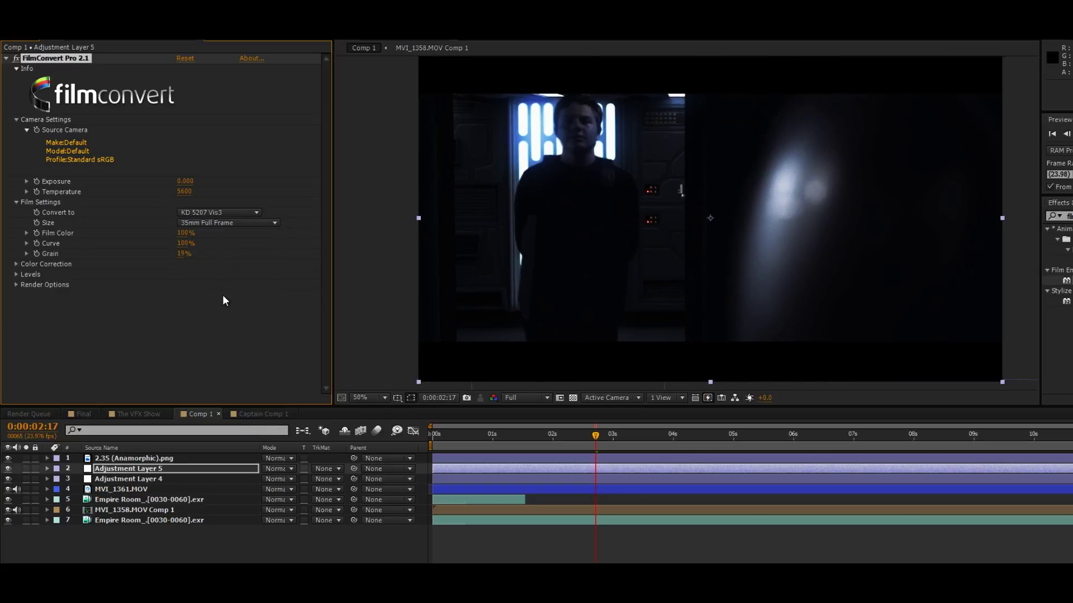
click(235, 212)
click(237, 238)
- Set FilmConvert's Saturation to 151%, and shift the midtones toward blue-violet and the highlights toward cyan-green on the color wheels
click(16, 264)
drag(182, 263, 210, 263)
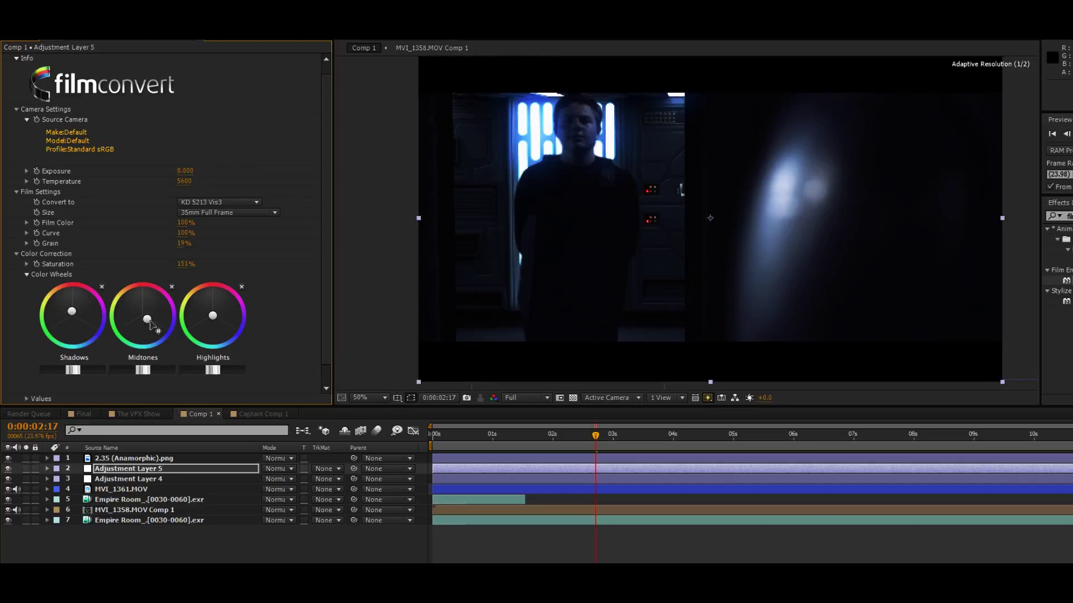
drag(142, 316, 197, 337)
click(592, 202)
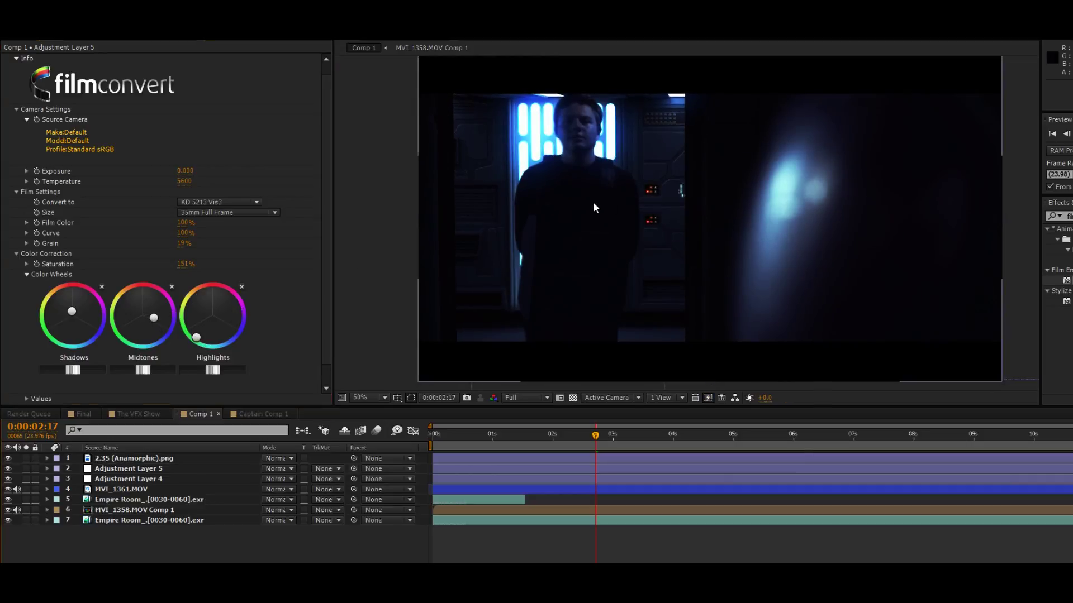
drag(612, 203, 568, 202)
drag(661, 250, 644, 249)
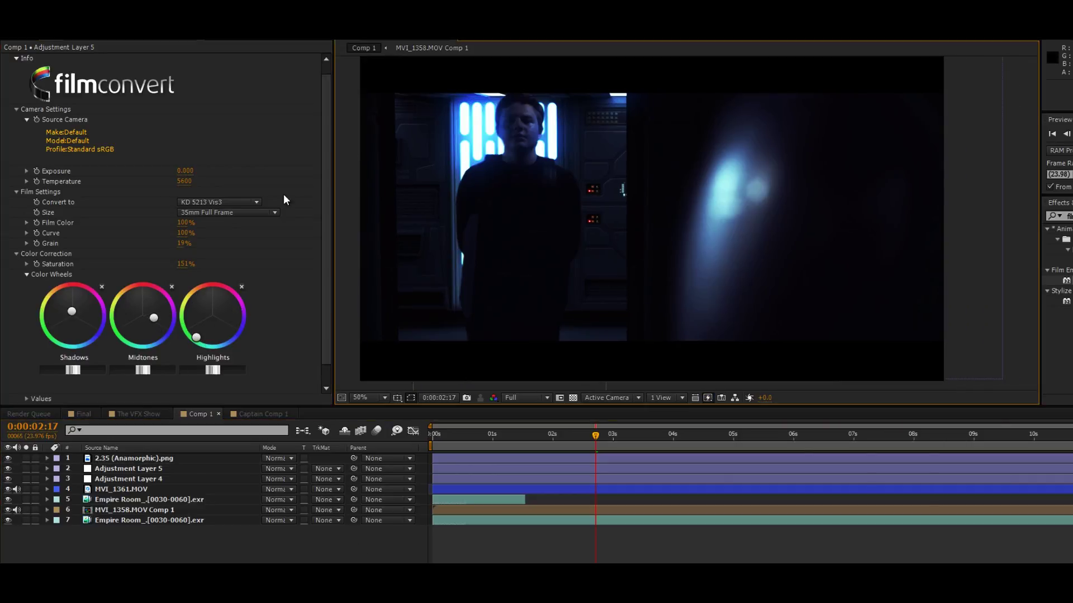
- Apply Camera Lens Blur with a Blur Radius of 4 to the background Empire Room layer and preview the shot at 0:00:02:10
scroll(282, 199, up, 1)
click(1062, 216)
text(ca)
drag(1066, 280, 234, 523)
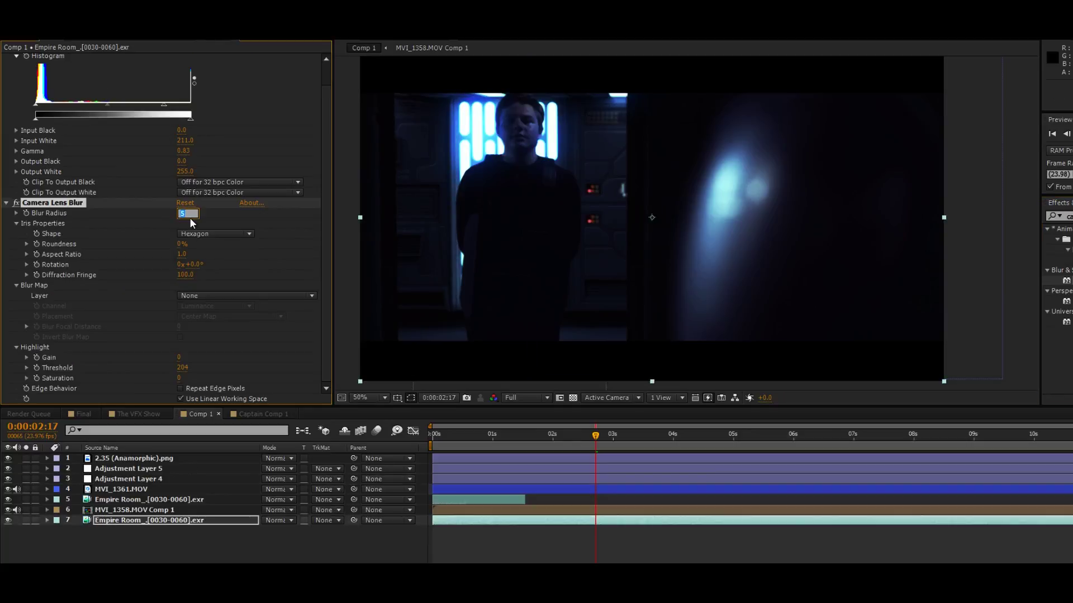
drag(182, 214, 189, 214)
click(318, 530)
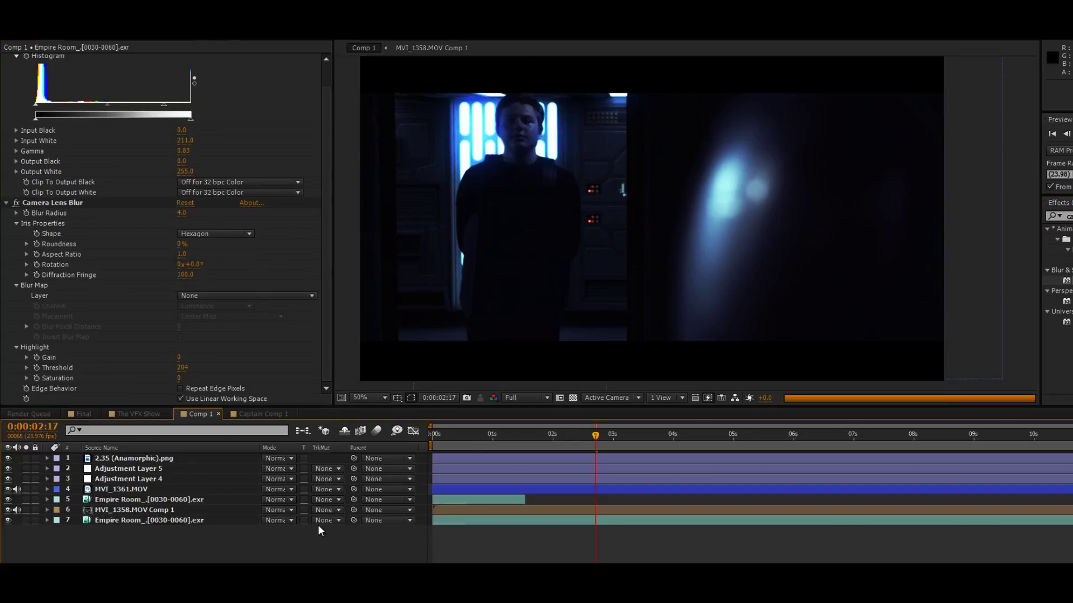
drag(588, 436, 578, 436)
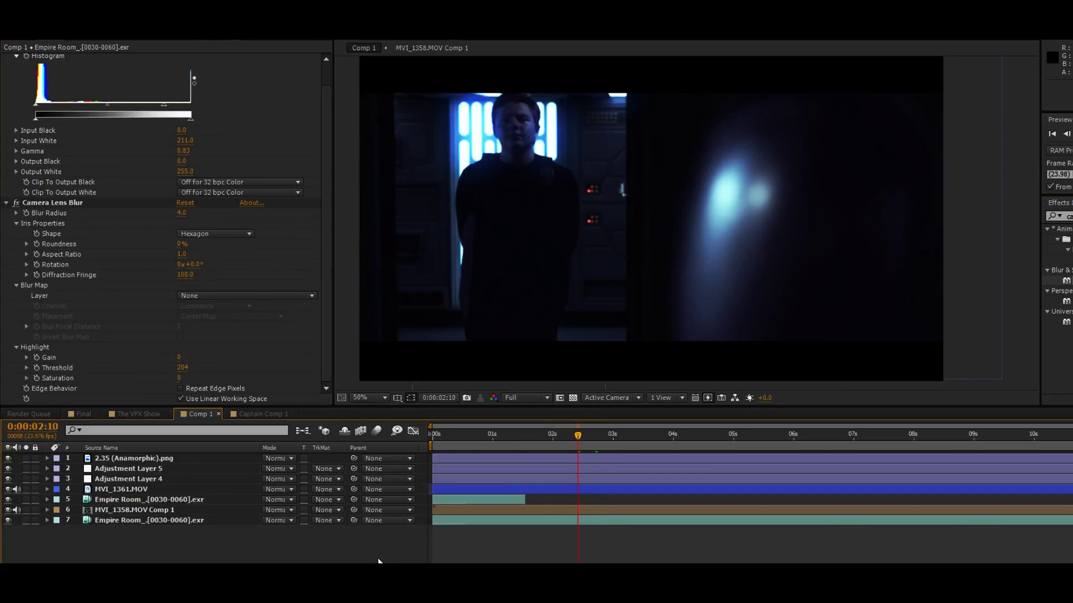